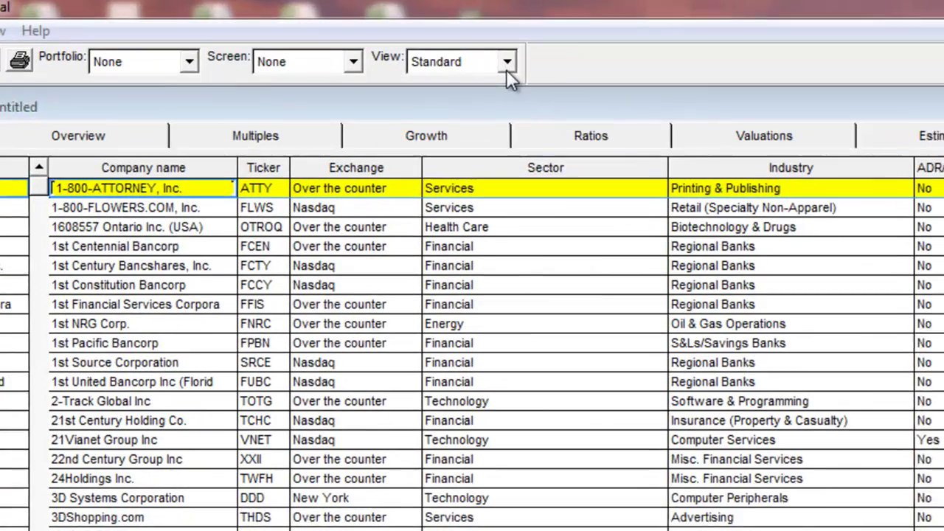
Look through the list of available views for the stock notebook, leaving the Standard view selected.
click(507, 65)
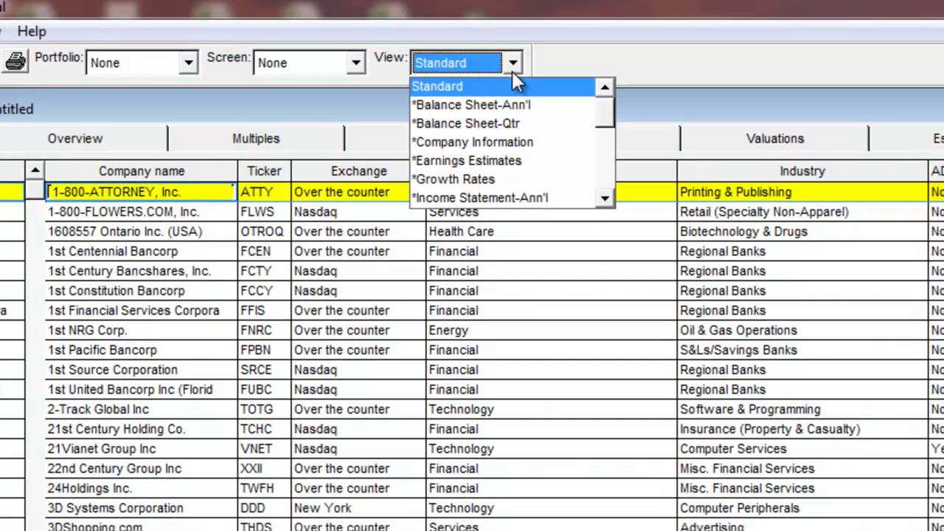
click(606, 167)
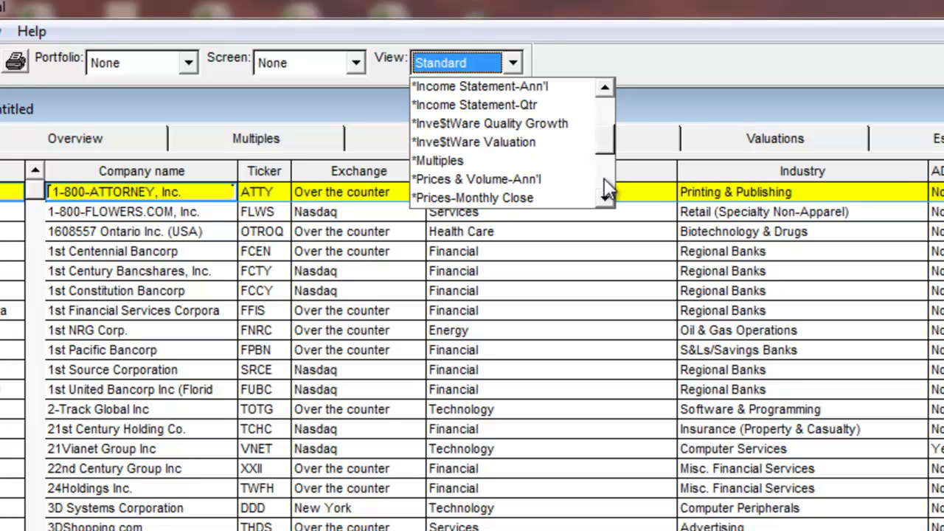
click(606, 188)
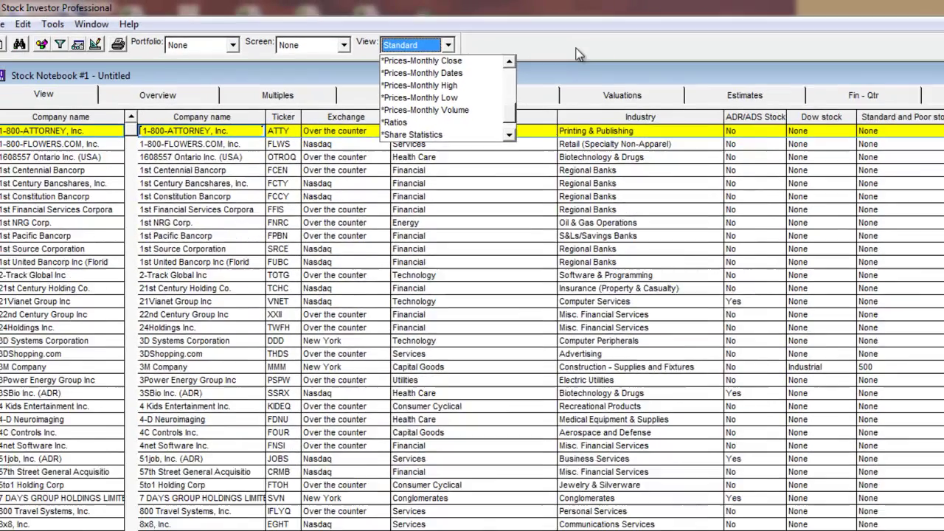
click(699, 67)
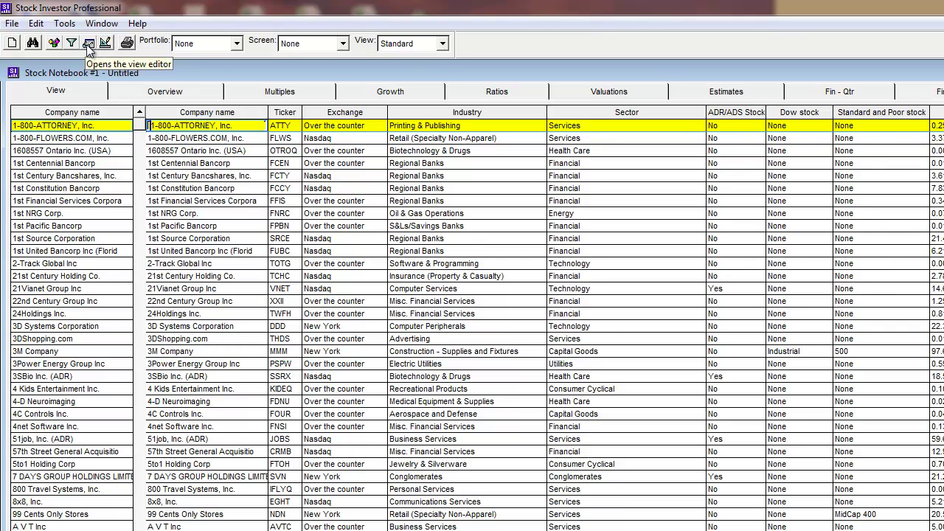
Open the View Editor and reposition its window over the stock notebook.
click(64, 23)
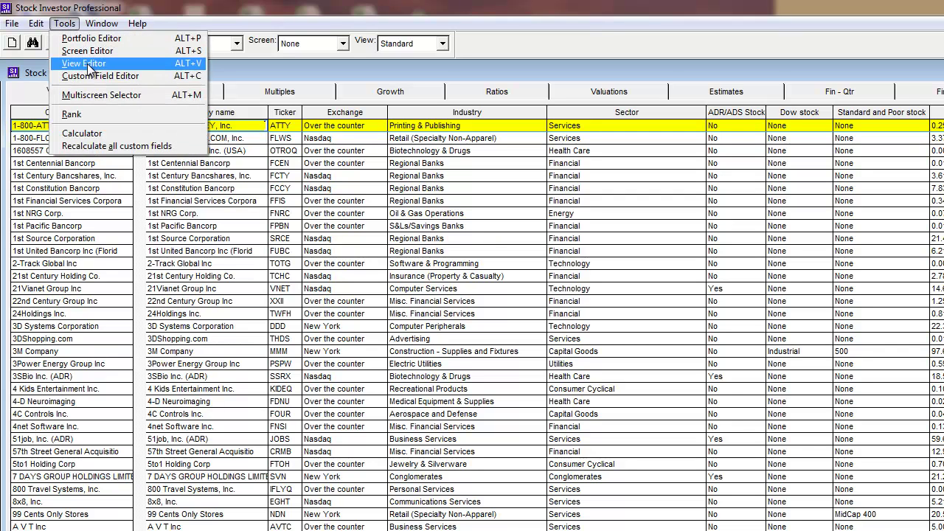
click(228, 11)
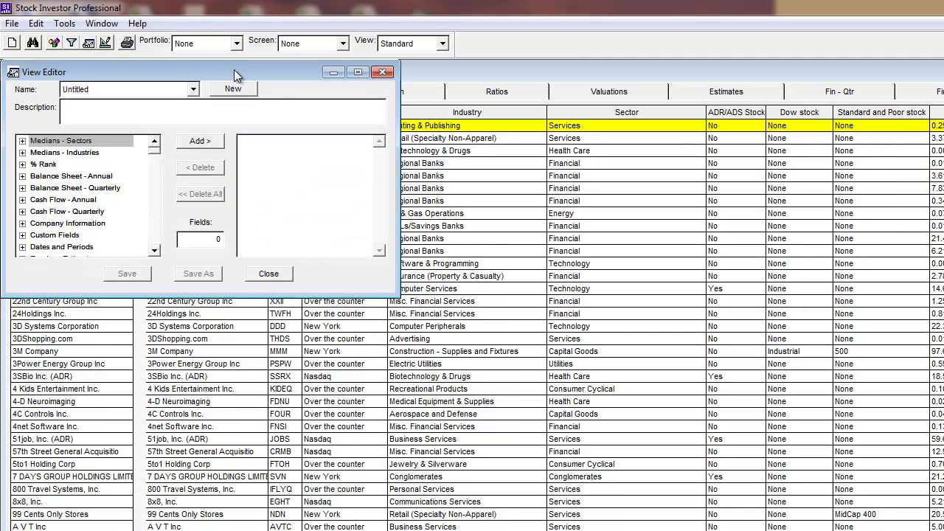
drag(233, 69, 316, 126)
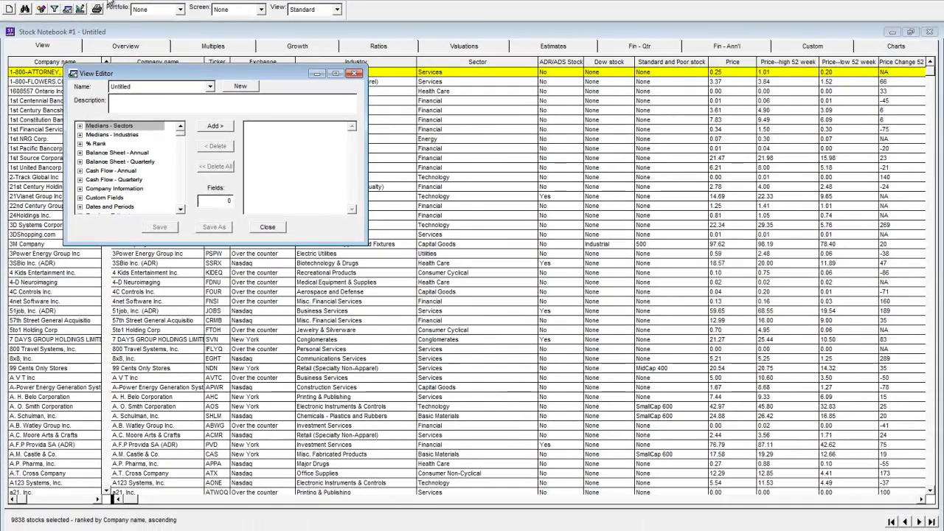
Open the help contents and browse the alphabetical field definitions under the letter C.
click(109, 1)
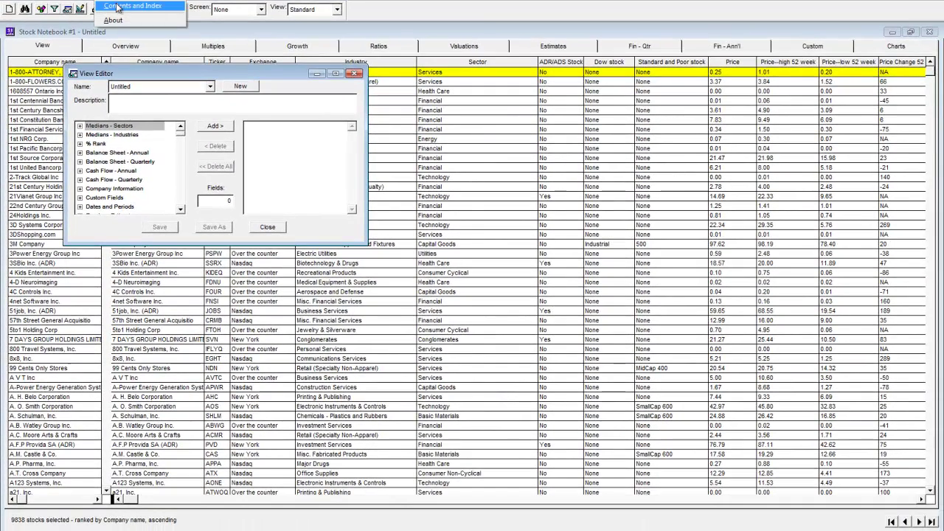
click(116, 7)
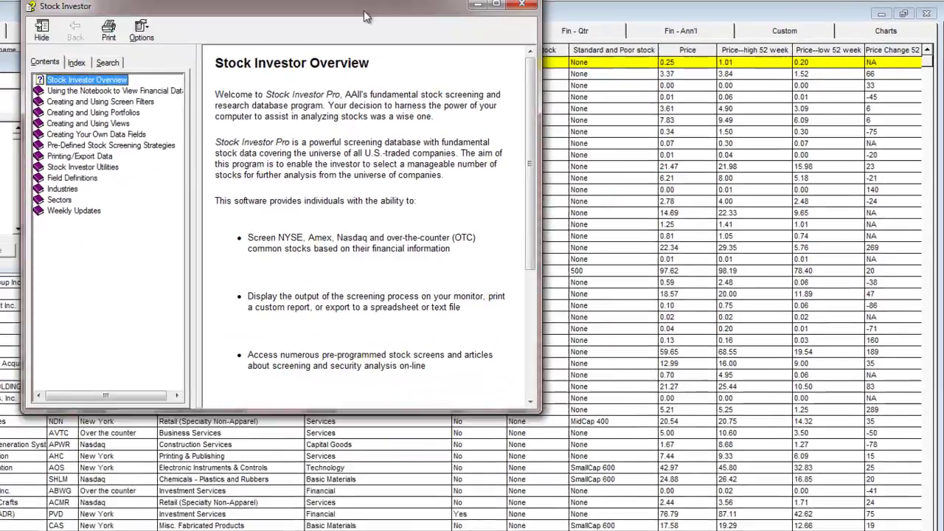
drag(363, 10, 601, 57)
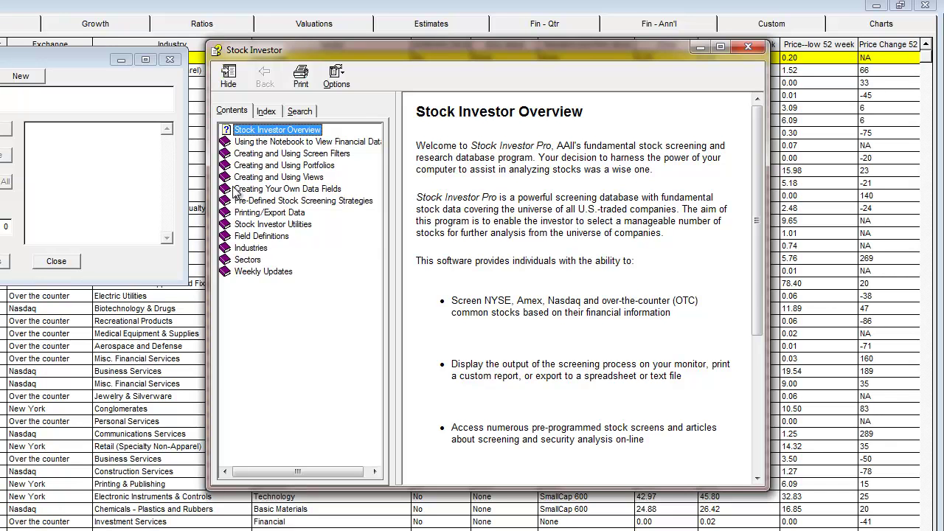
click(228, 236)
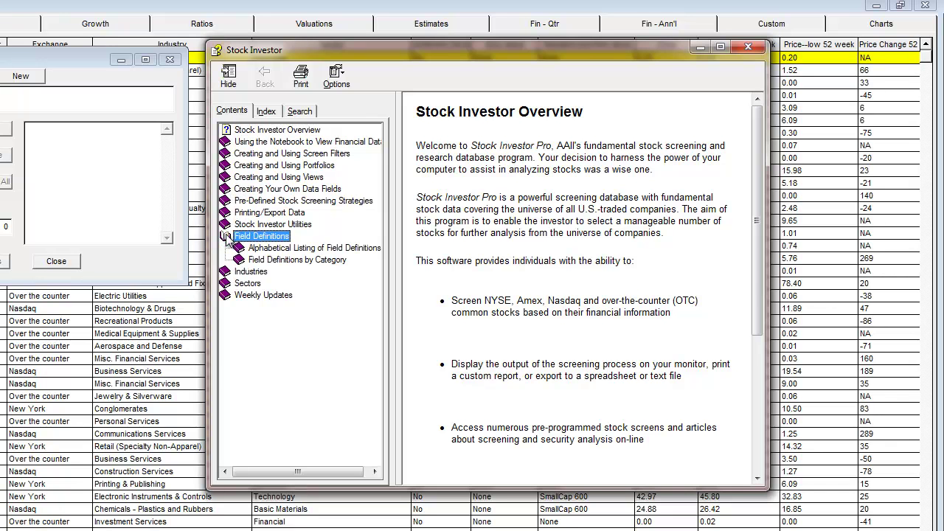
click(262, 250)
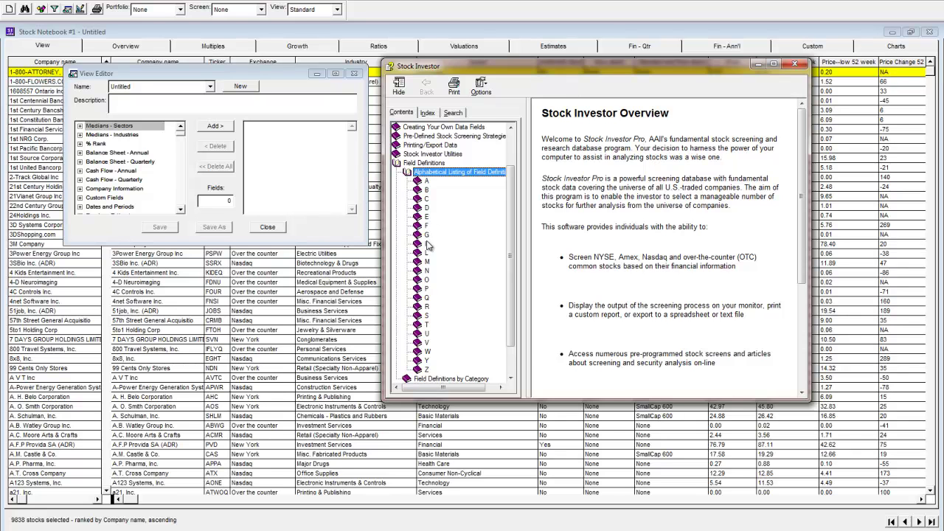
click(426, 199)
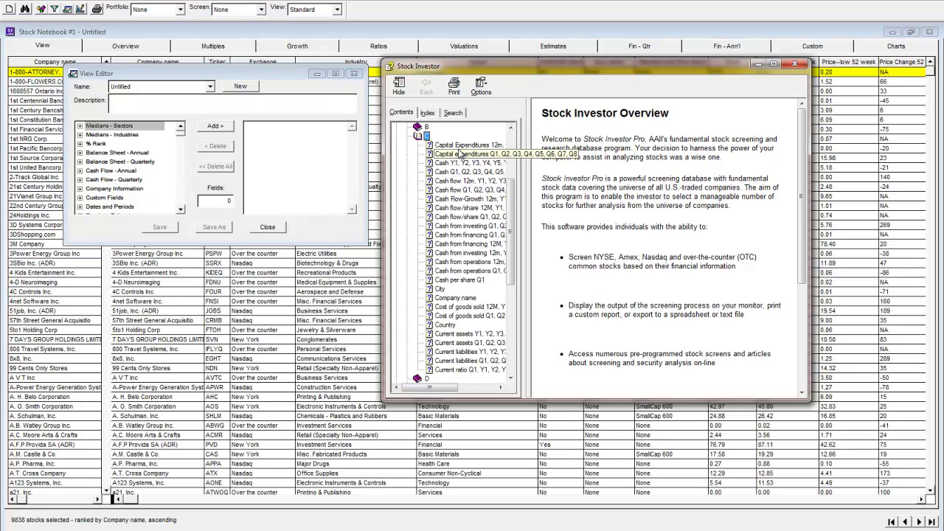
Search the help for "company", read the Company name definition, and close the help.
click(453, 114)
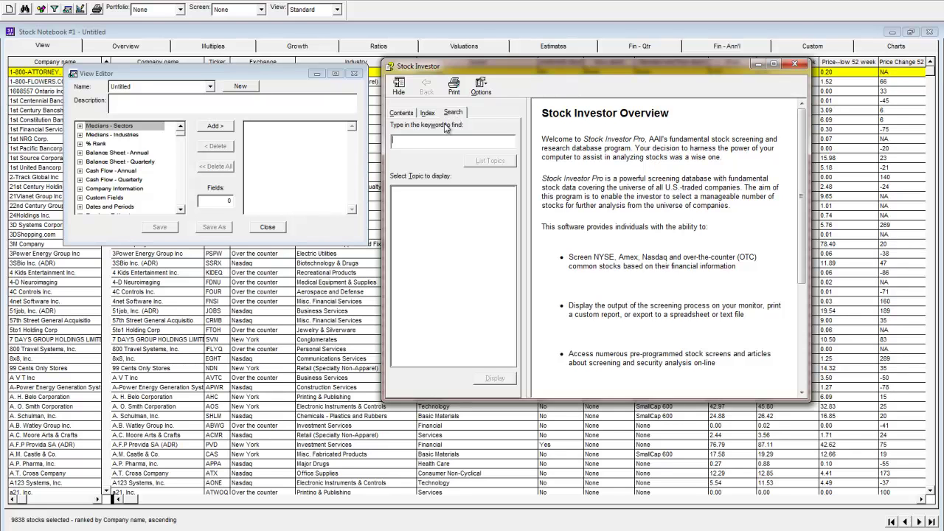
text(company)
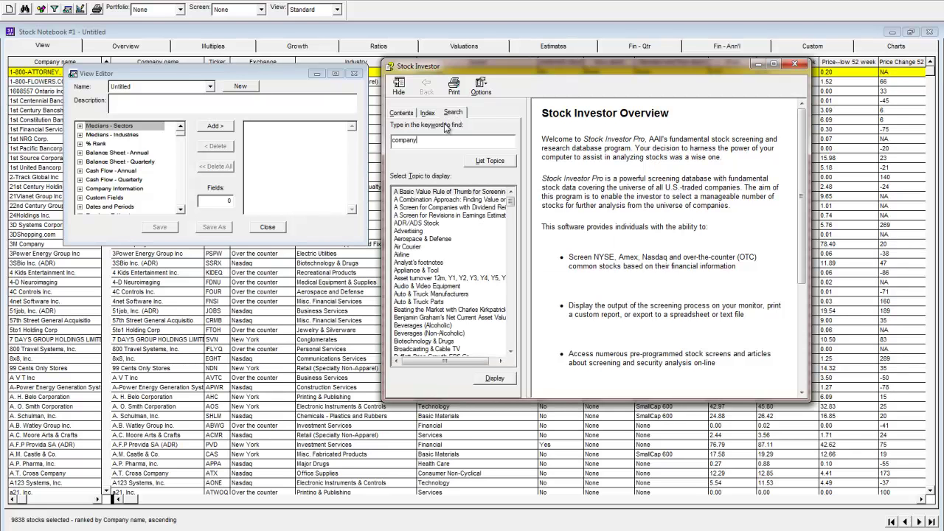
click(510, 330)
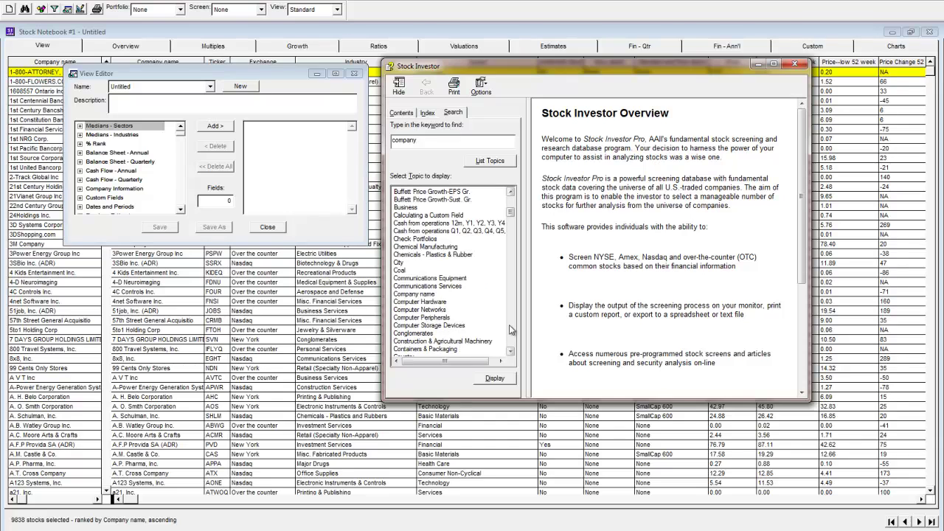
double_click(428, 294)
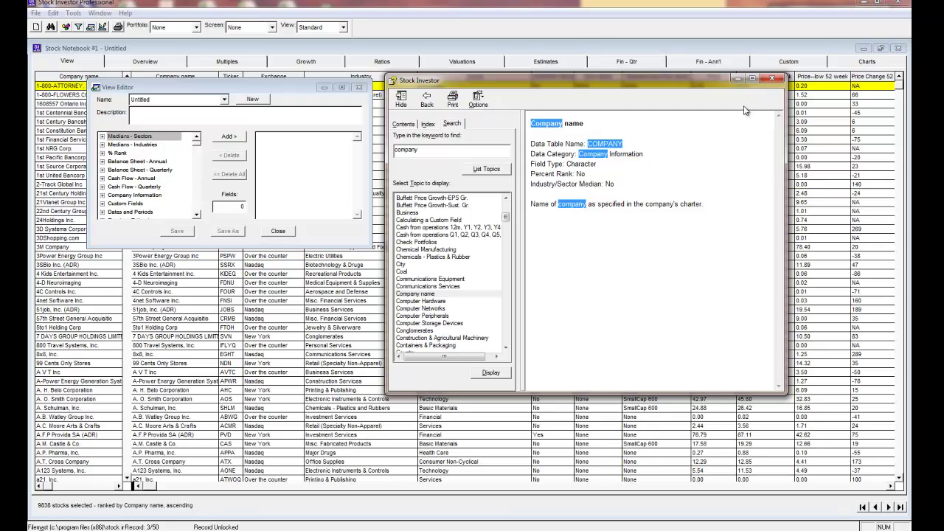
click(771, 78)
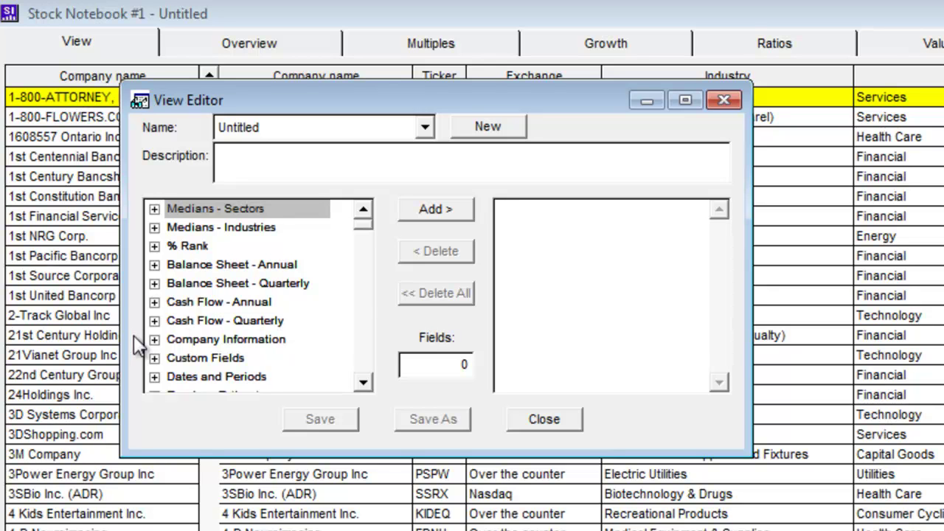
Add the Company name field from the Company Information category to the new view.
click(154, 340)
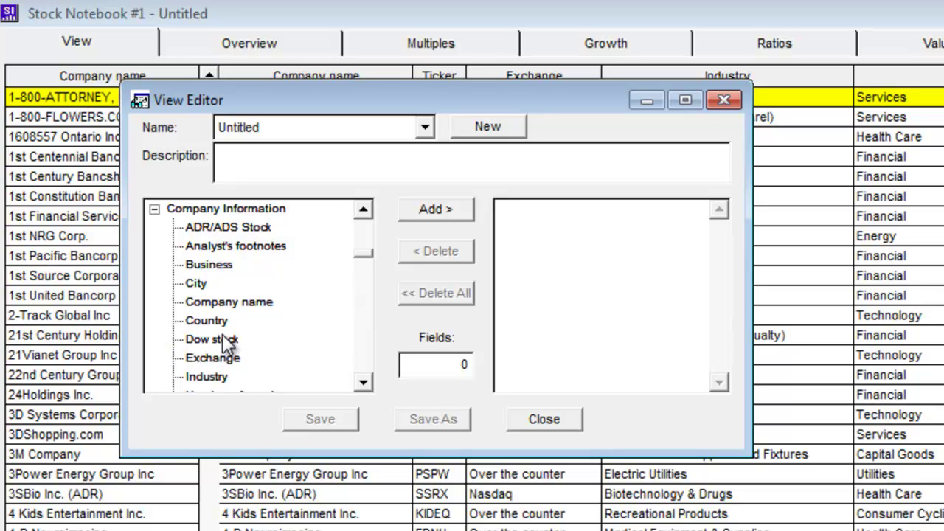
click(241, 304)
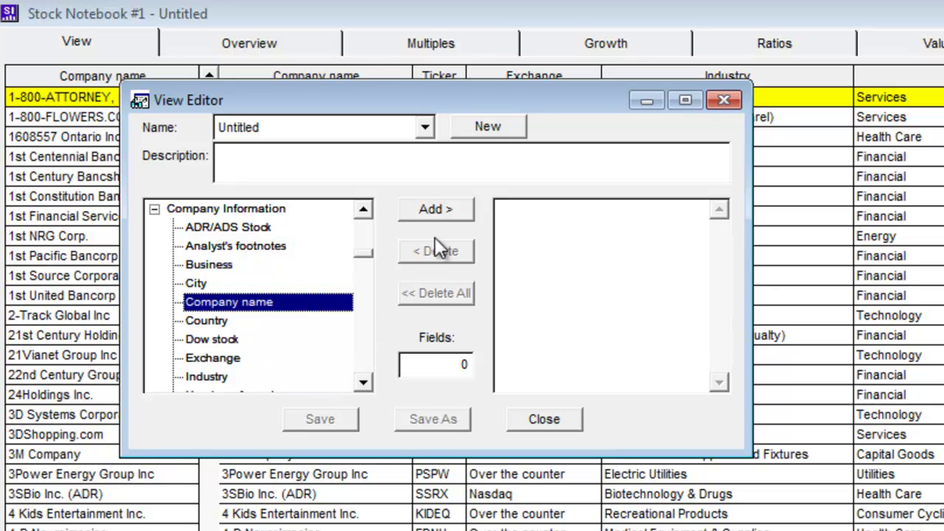
click(448, 211)
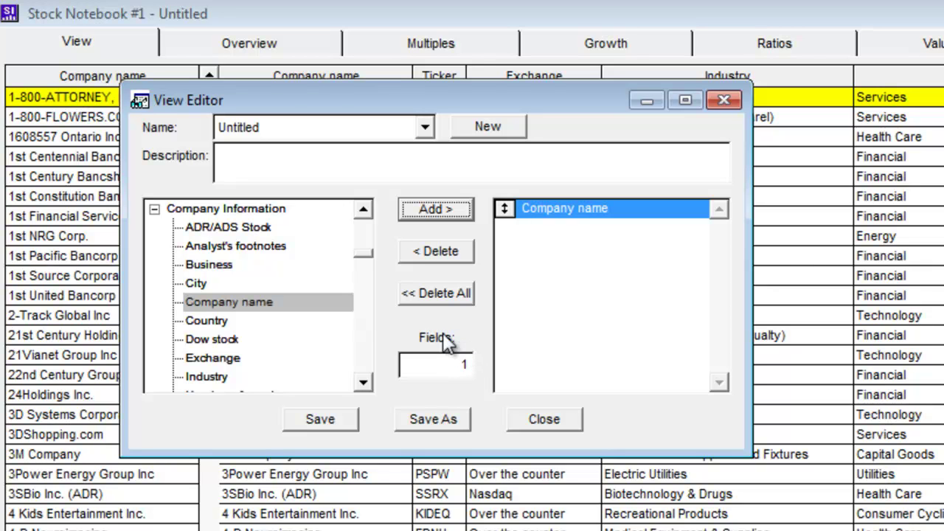
click(153, 210)
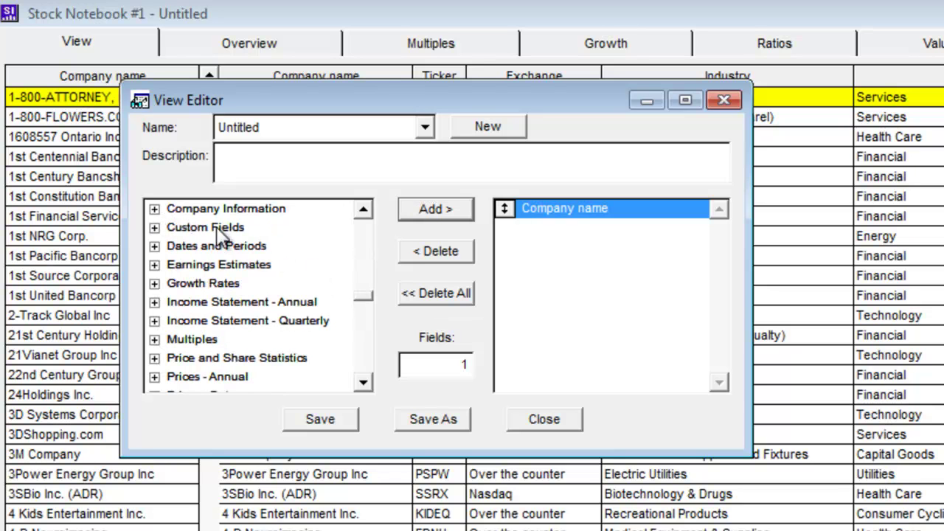
click(154, 340)
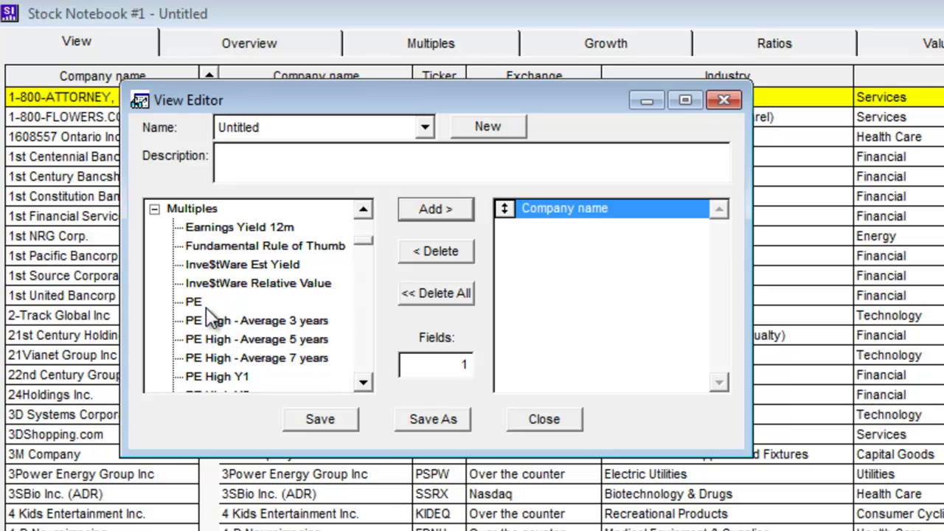
click(154, 210)
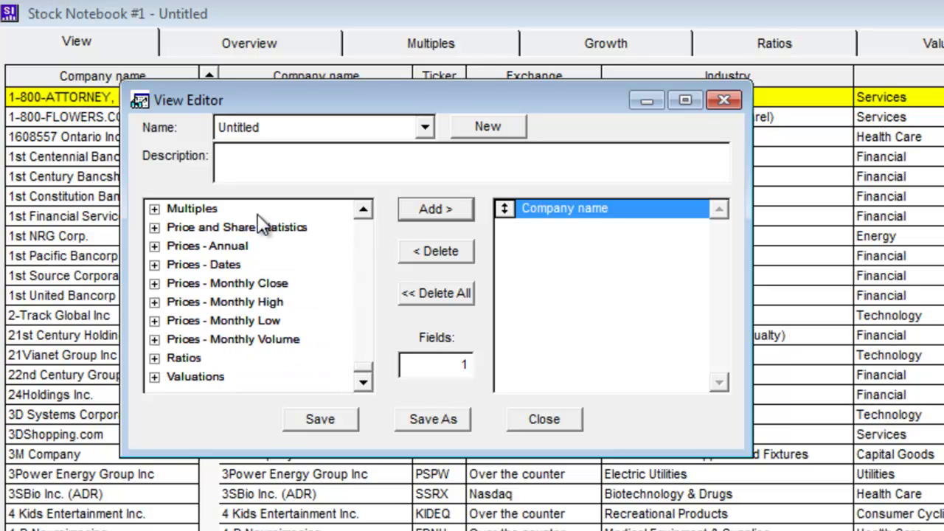
click(363, 208)
click(364, 209)
click(363, 209)
click(363, 208)
click(364, 208)
click(363, 209)
click(363, 209)
click(363, 209)
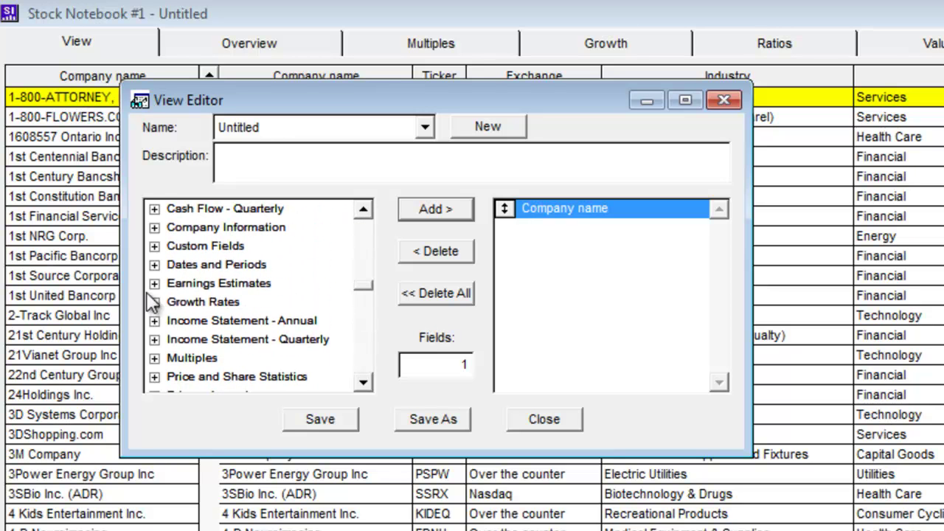
Add the Ticker field from the Company Information category to the view.
click(154, 227)
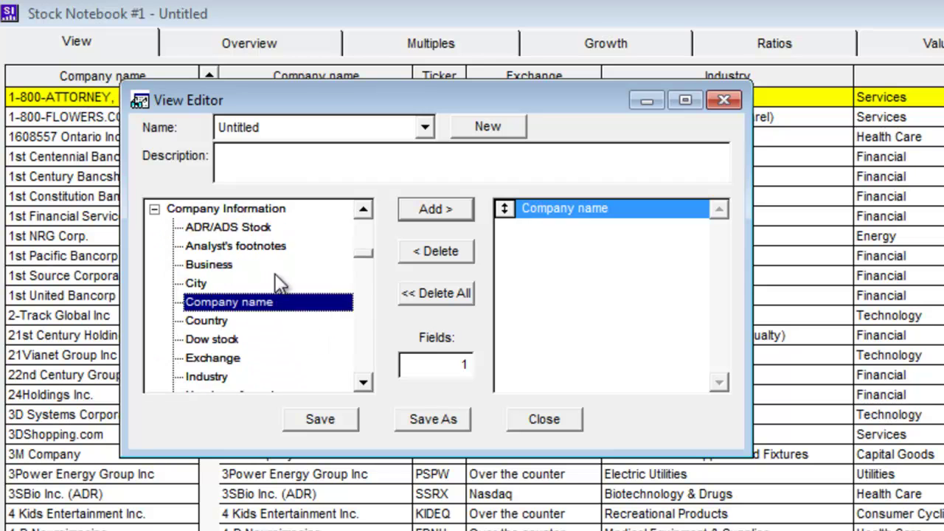
click(364, 350)
click(366, 347)
double_click(210, 229)
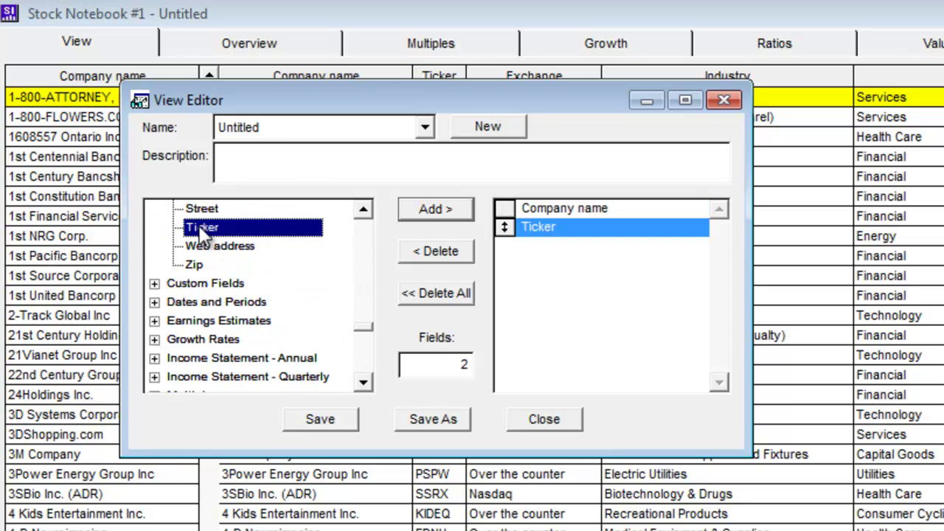
Add the PE, Price/Book and Yield fields from the Multiples category to the view.
click(366, 362)
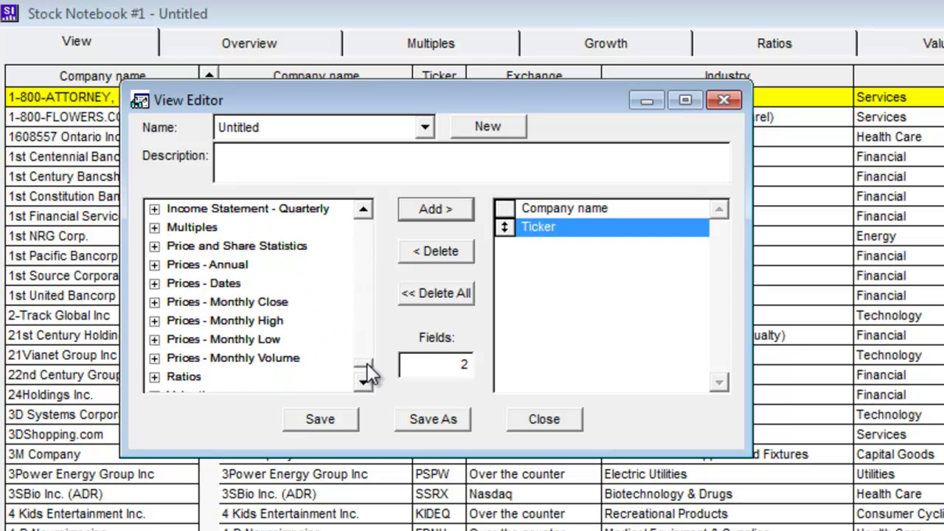
click(154, 227)
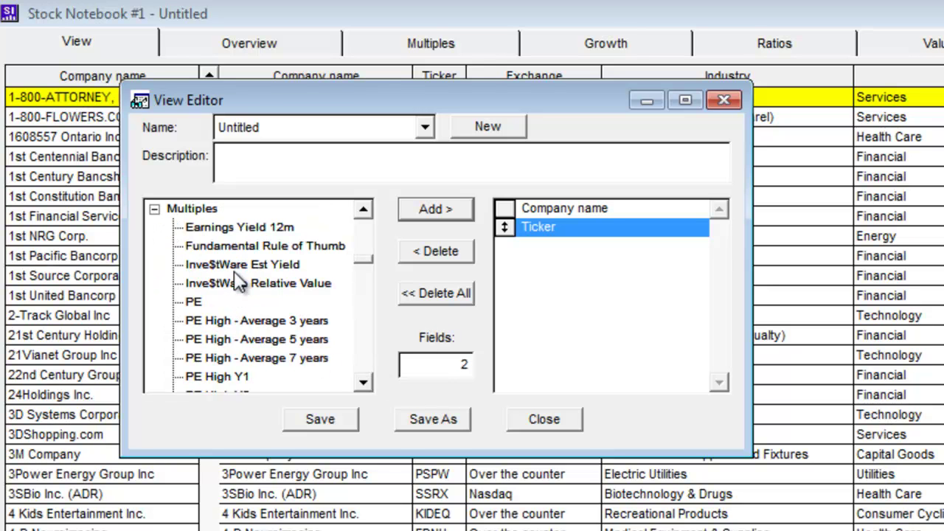
double_click(195, 303)
click(362, 336)
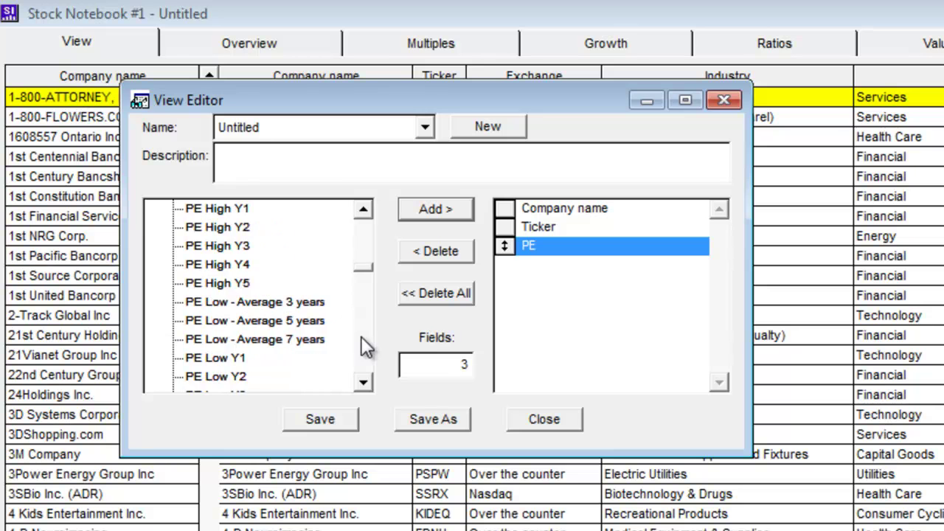
double_click(214, 278)
scroll(235, 295, down, 10)
double_click(203, 248)
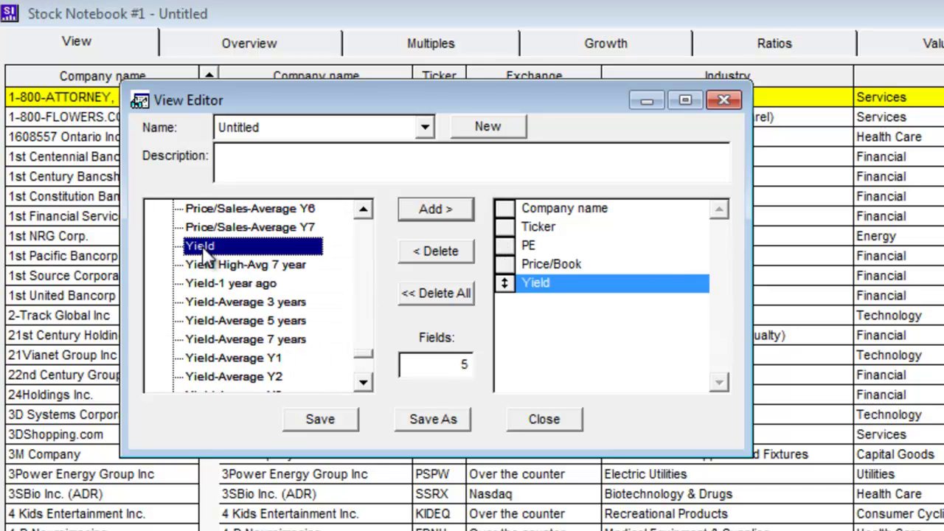
Add the EPS Cont-Growth 5yr field from the Growth Rates category to the view.
click(360, 252)
click(360, 252)
click(360, 252)
click(360, 253)
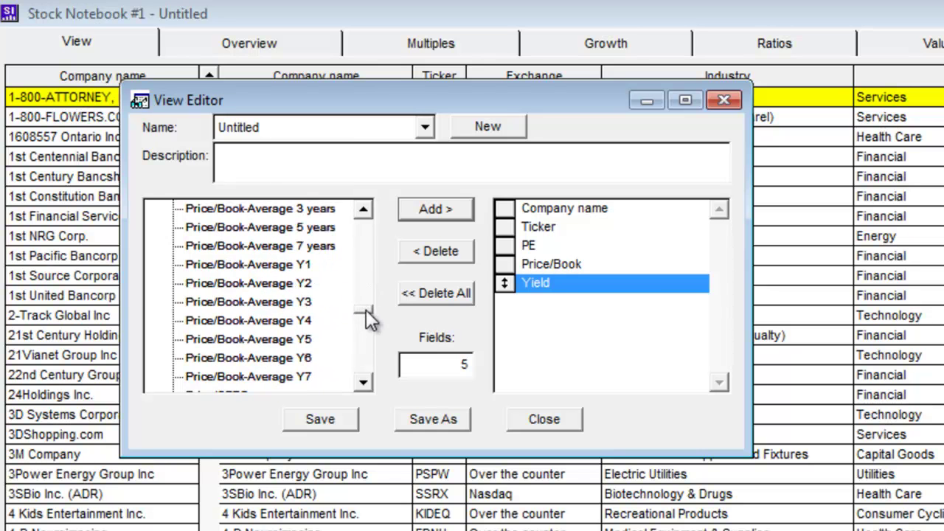
click(360, 252)
click(359, 254)
drag(354, 249, 354, 254)
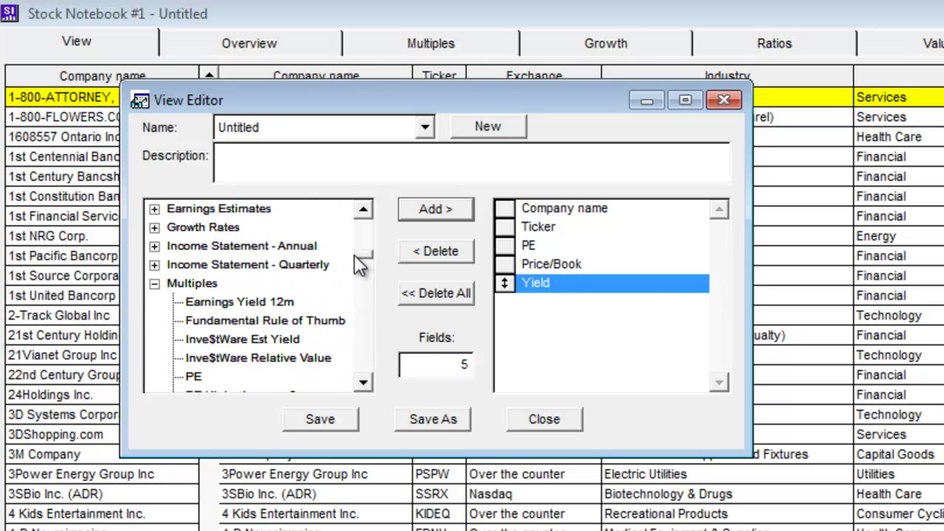
double_click(178, 280)
click(154, 227)
double_click(273, 210)
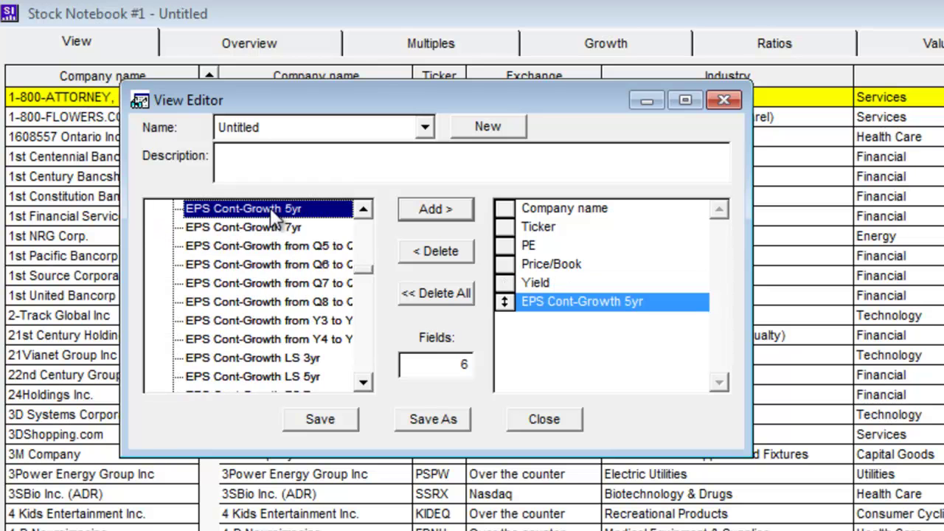
scroll(362, 254, up, 7)
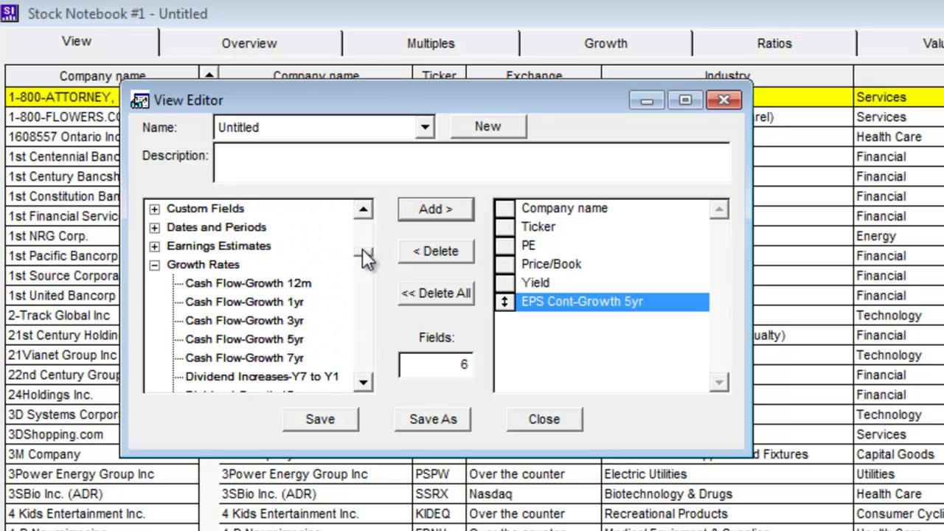
Add the EPS Growth Est field from the Earnings Estimates category to the view.
click(155, 264)
click(155, 245)
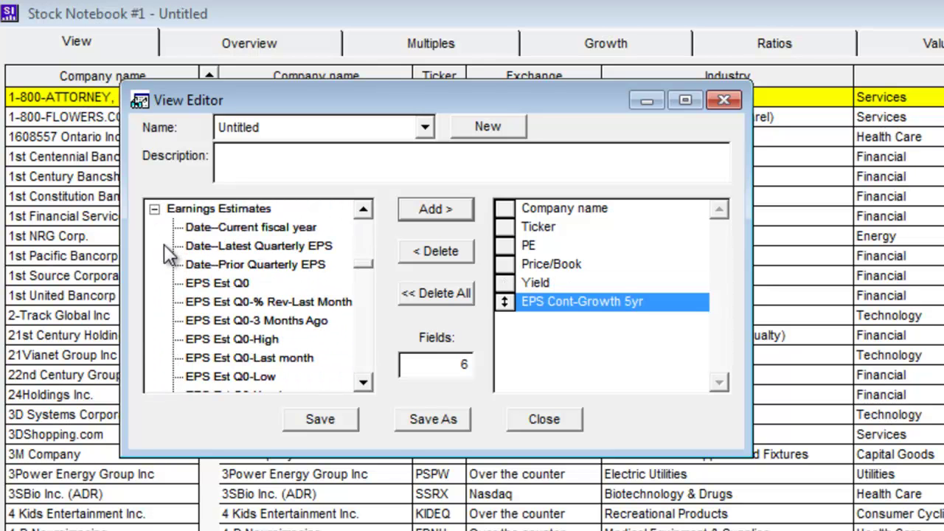
scroll(258, 295, down, 10)
double_click(237, 286)
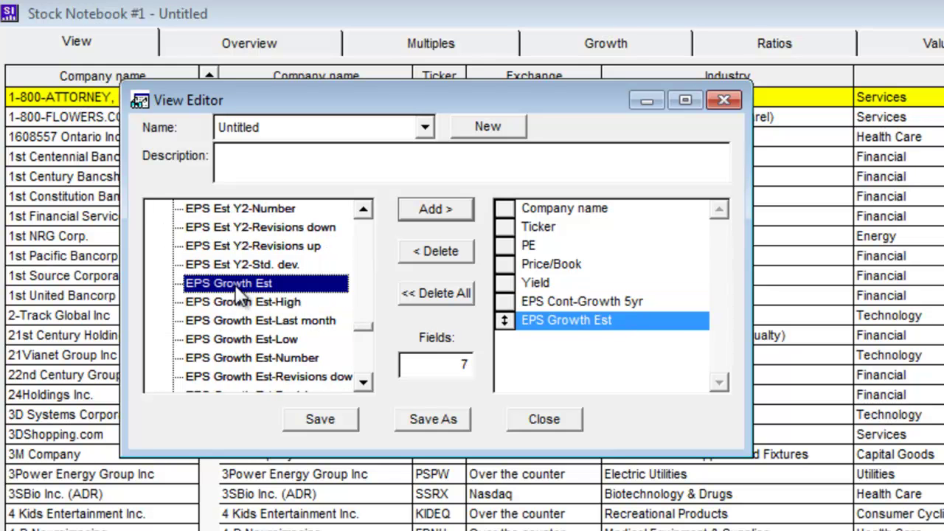
Add the Market Cap Q1 and Relative Strength 52 week fields from the Price and Share Statistics category to the view.
drag(362, 331, 367, 369)
click(154, 339)
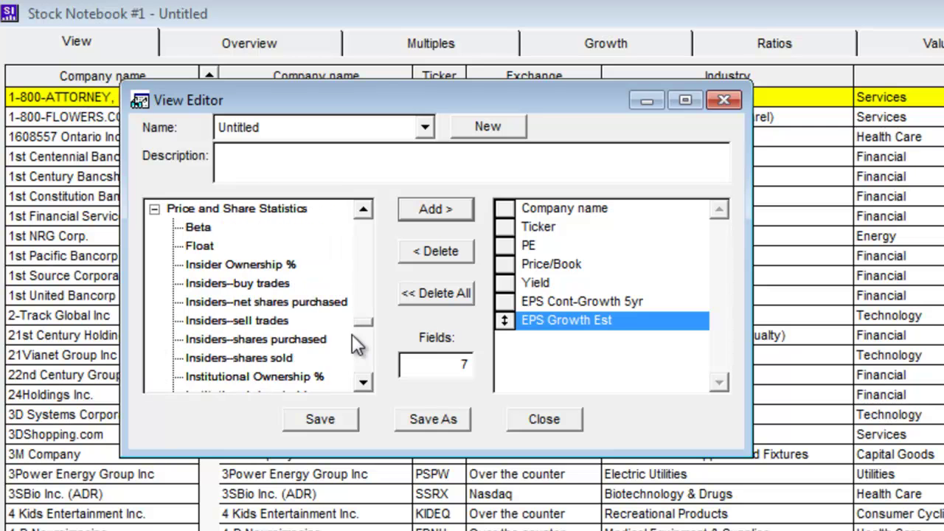
scroll(366, 328, down, 4)
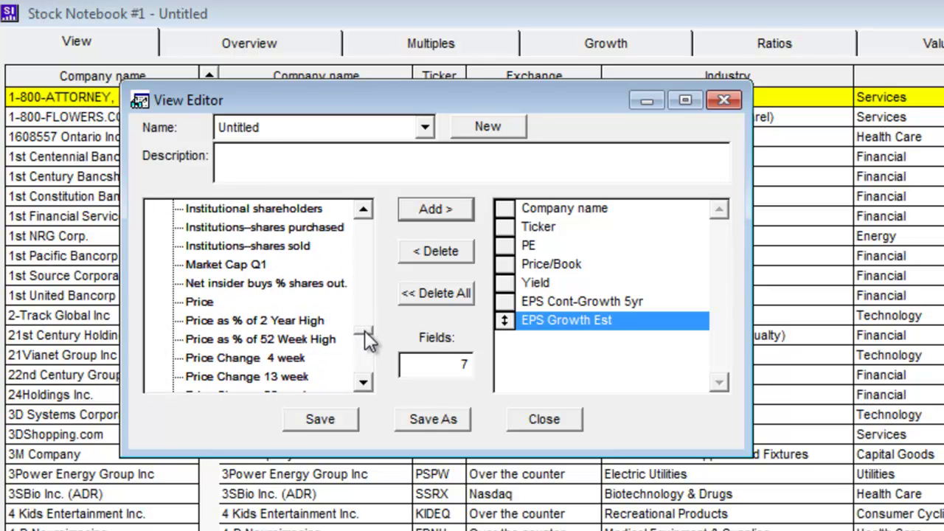
double_click(220, 267)
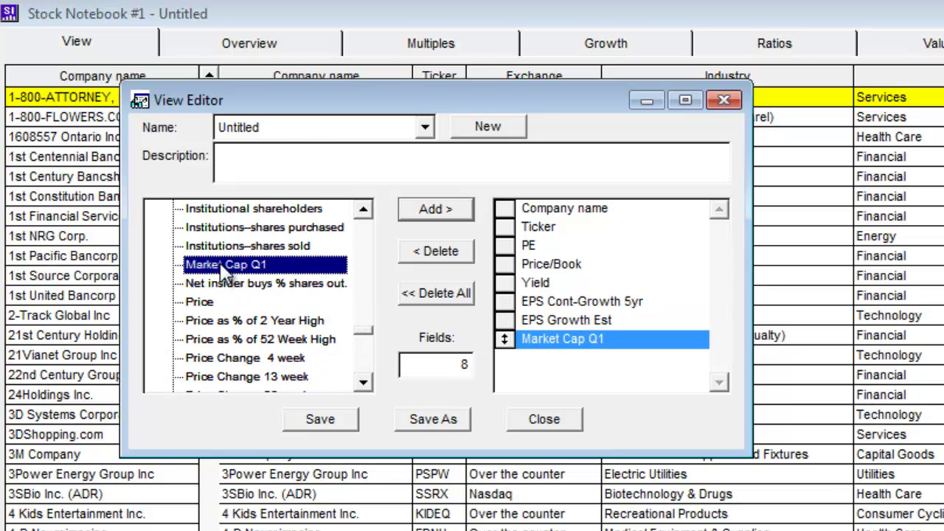
drag(370, 341, 370, 346)
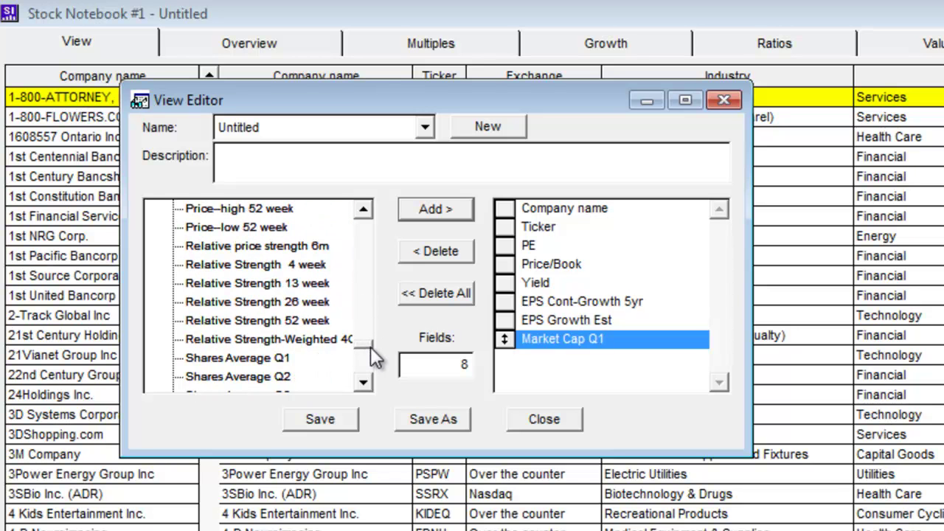
double_click(314, 323)
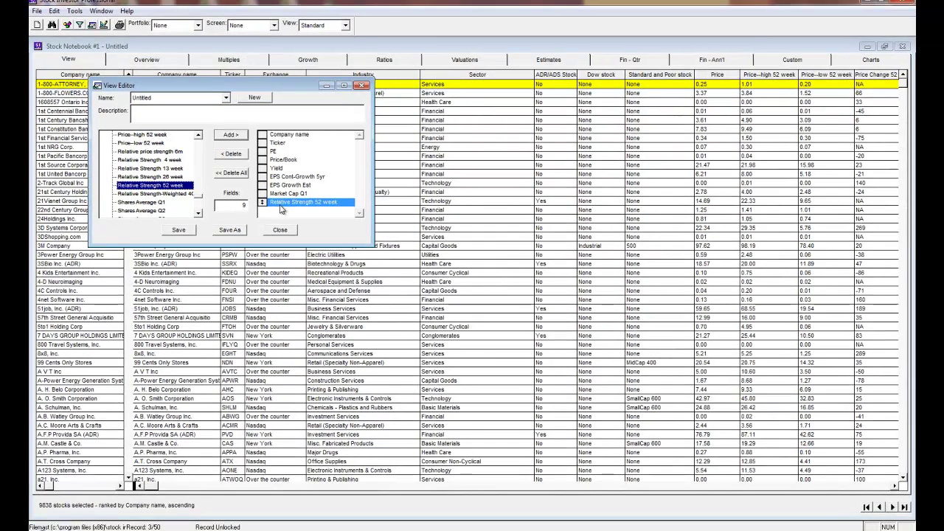
Save the new view under the name Fundamental Data and close the View Editor.
click(231, 232)
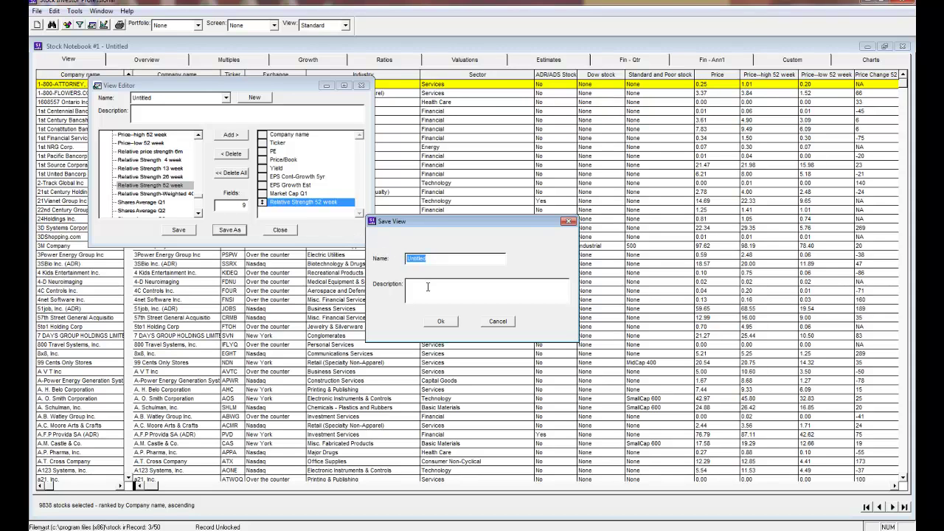
text(Fundamental Data)
click(445, 325)
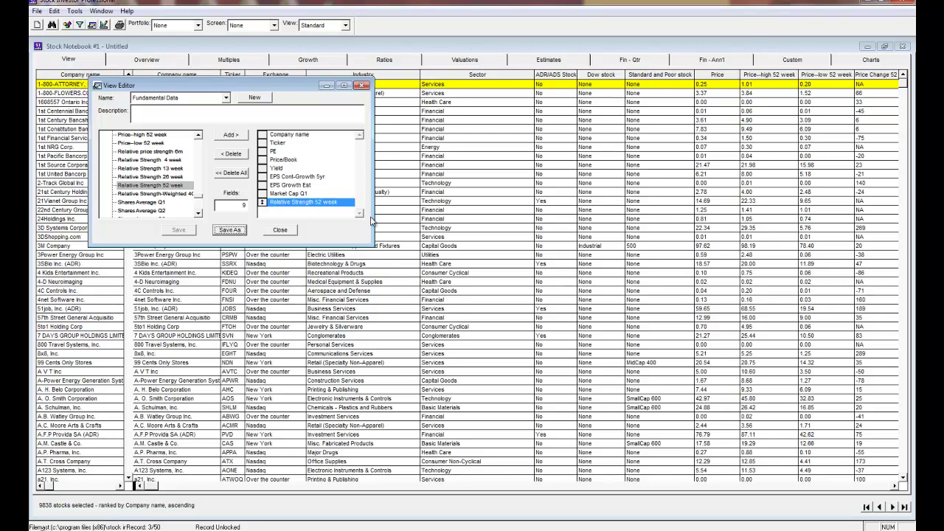
click(362, 86)
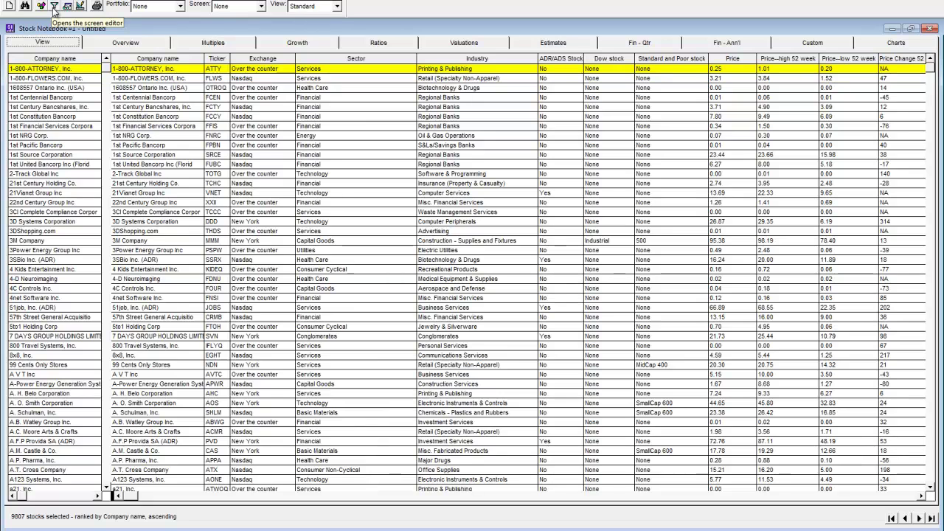
Open the Screen Editor and load the predefined Zweig screen.
click(55, 1)
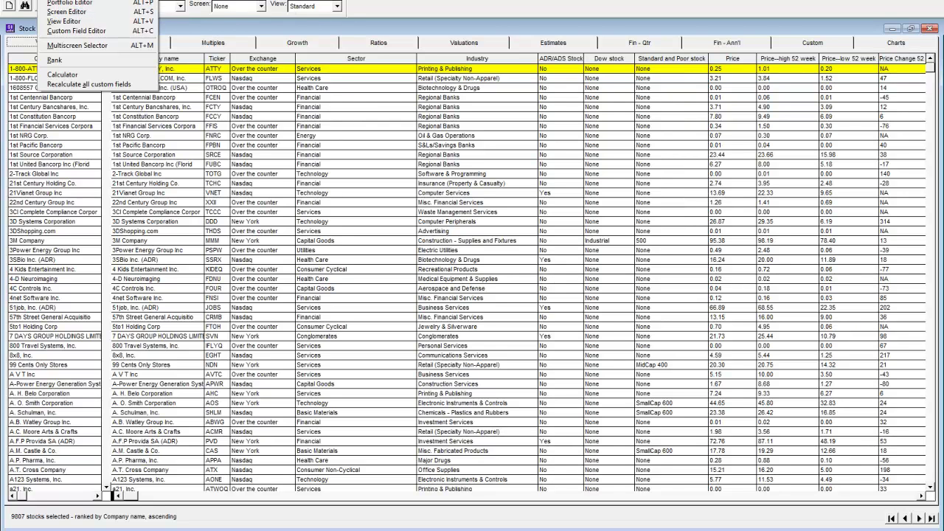
key(Escape)
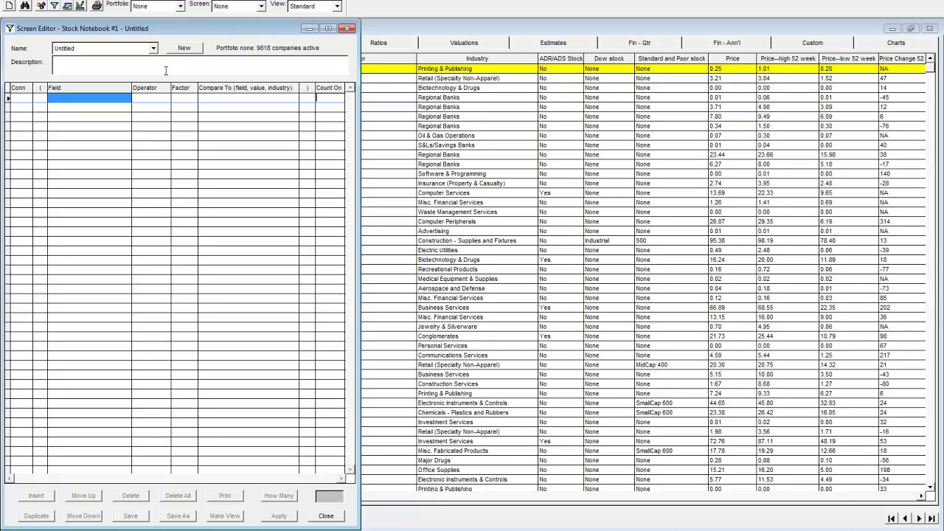
click(153, 49)
scroll(154, 67, up, 5)
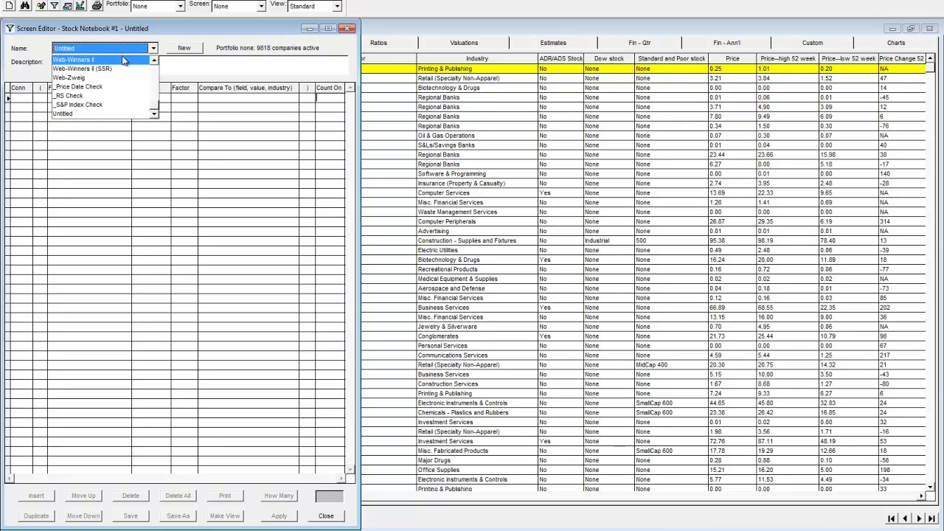
scroll(153, 84, down, 5)
click(95, 86)
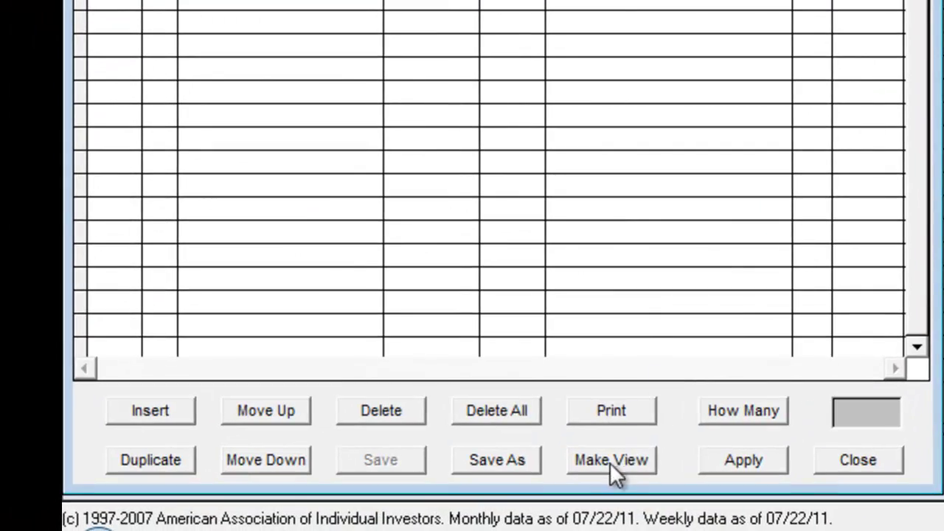
Make a view from the loaded screen's fields, save it as Zweig, and close both editors.
click(609, 461)
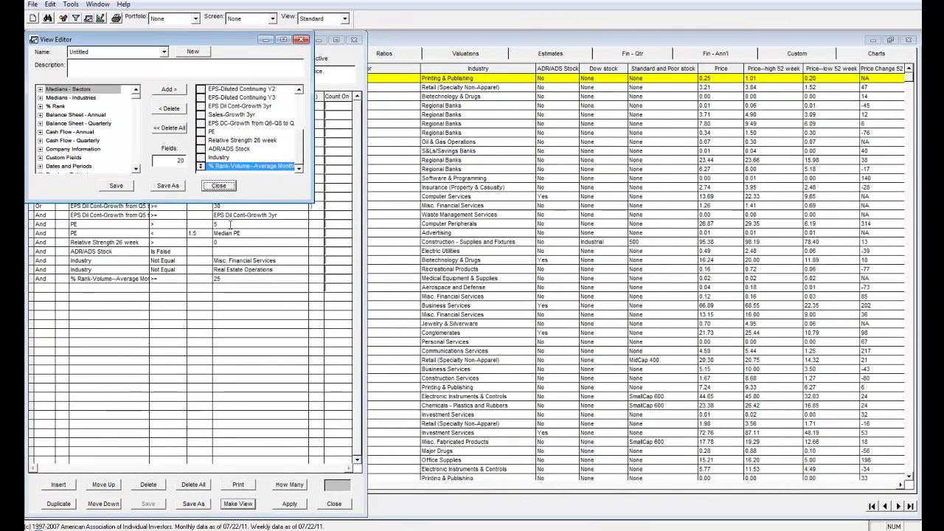
click(166, 187)
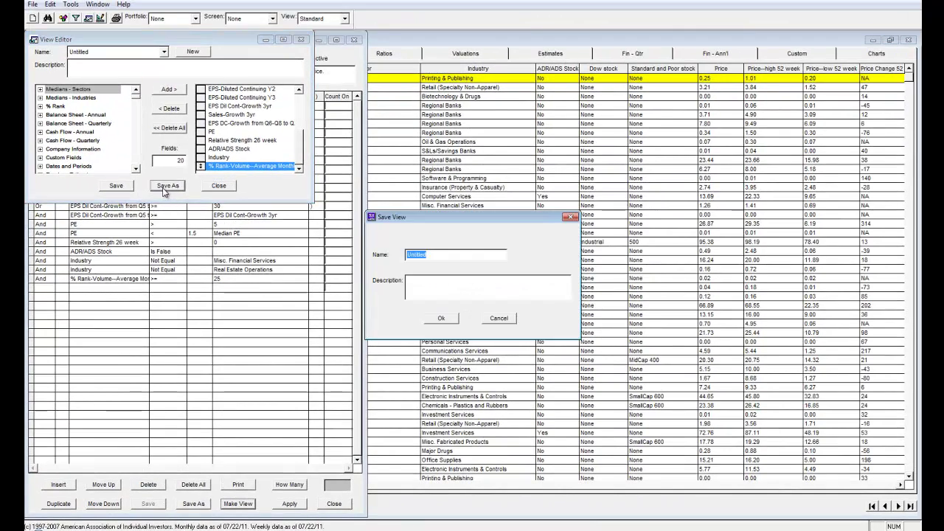
text(2weigh)
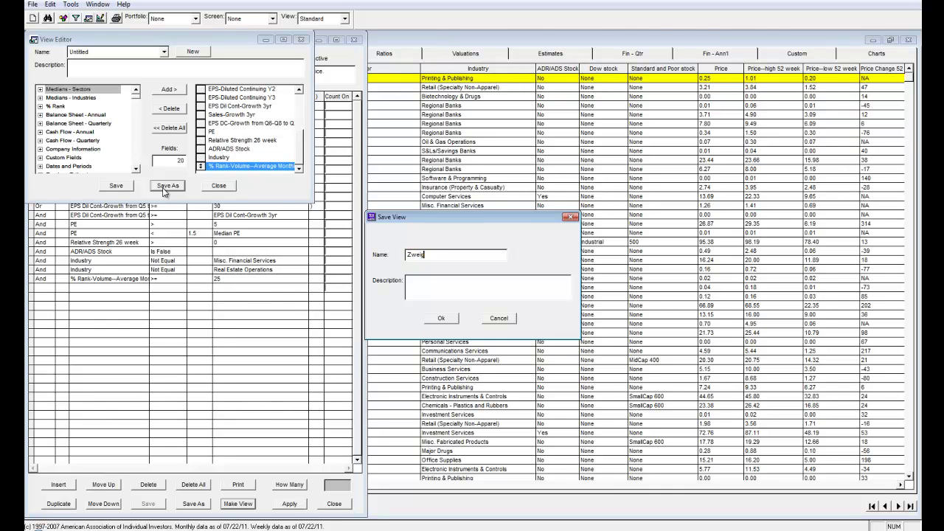
click(445, 318)
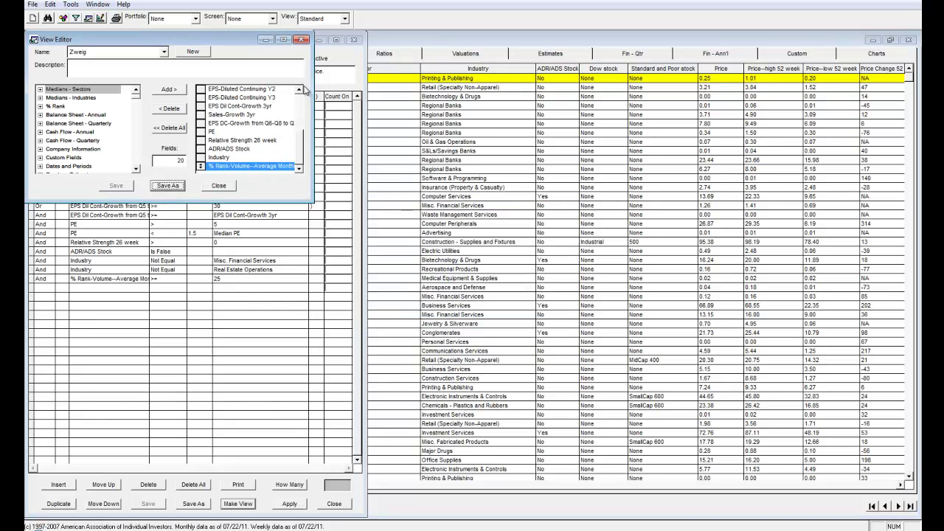
click(302, 39)
click(354, 39)
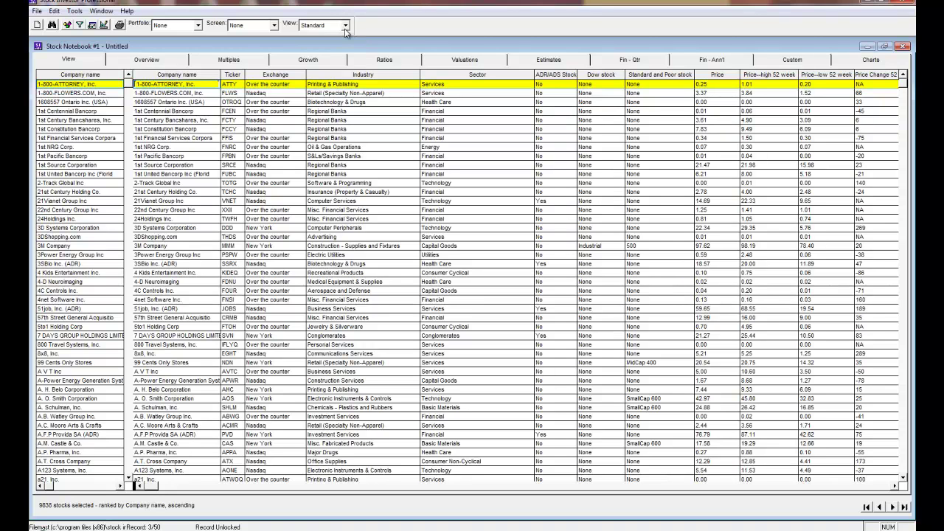
Switch the stock notebook from the Standard view to the saved Fundamental Data view.
click(344, 27)
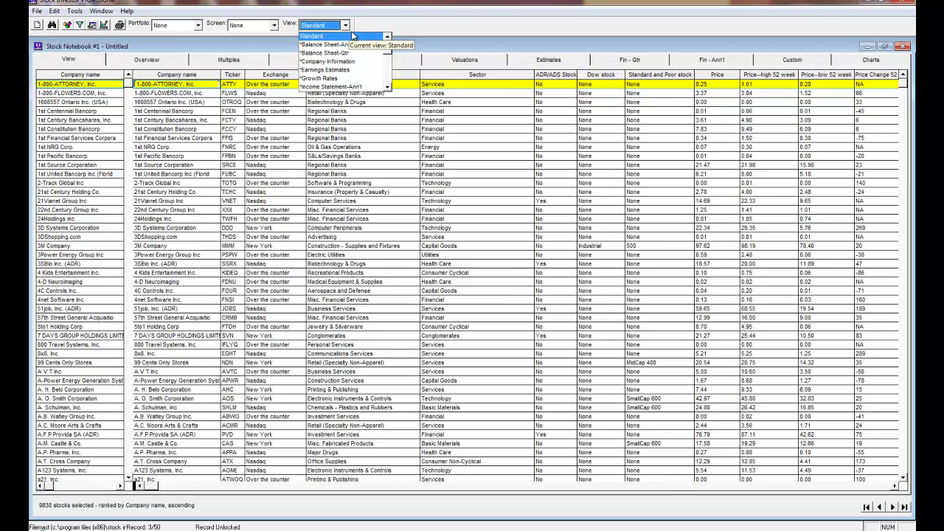
click(386, 62)
click(386, 63)
click(336, 86)
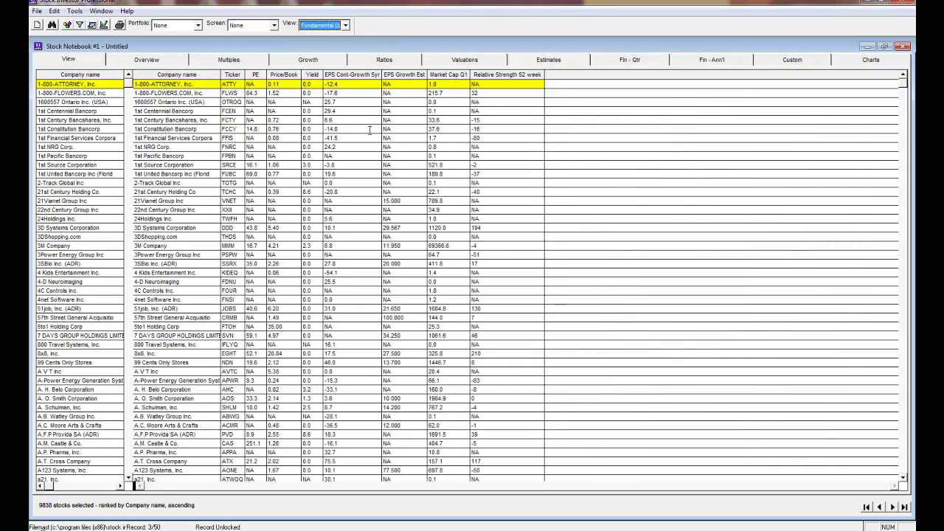
Apply the Zweig, Martin screen to the notebook and rank the stocks by Market Cap Q1, descending.
click(275, 25)
drag(312, 43, 322, 87)
click(262, 87)
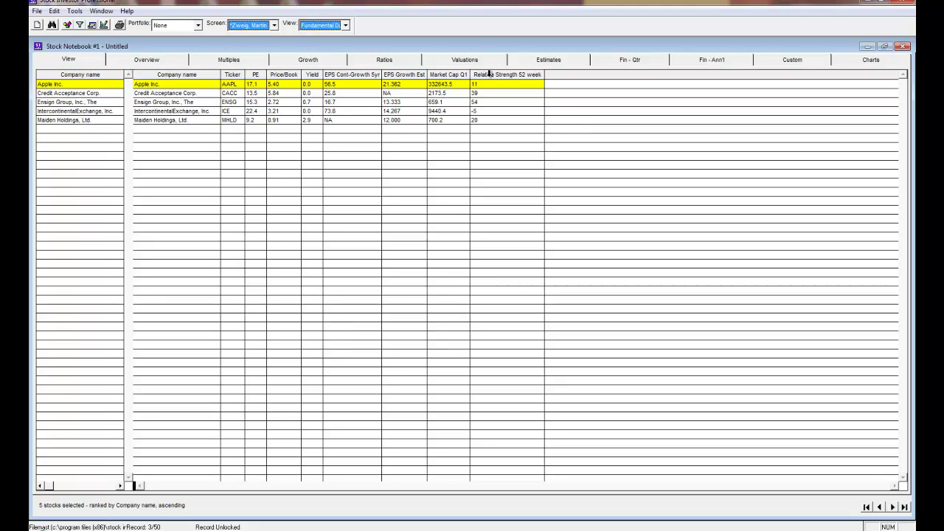
click(451, 75)
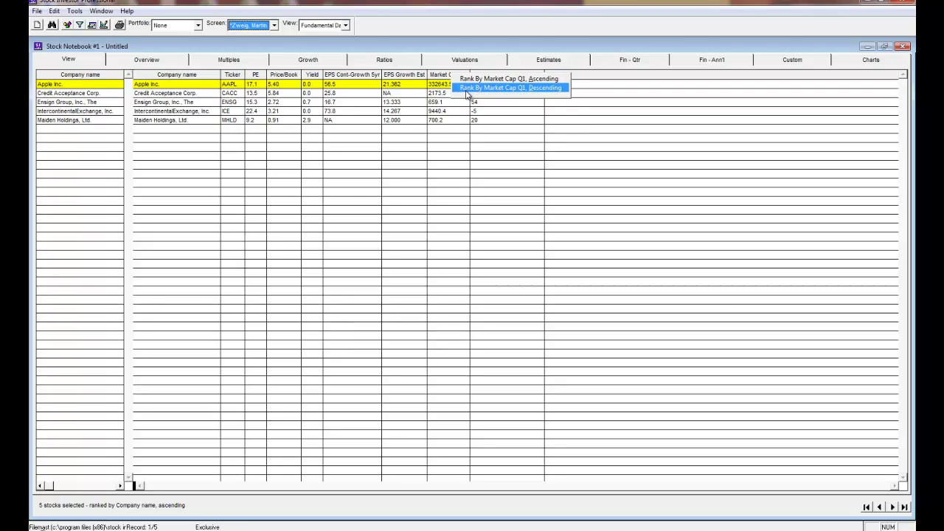
click(466, 89)
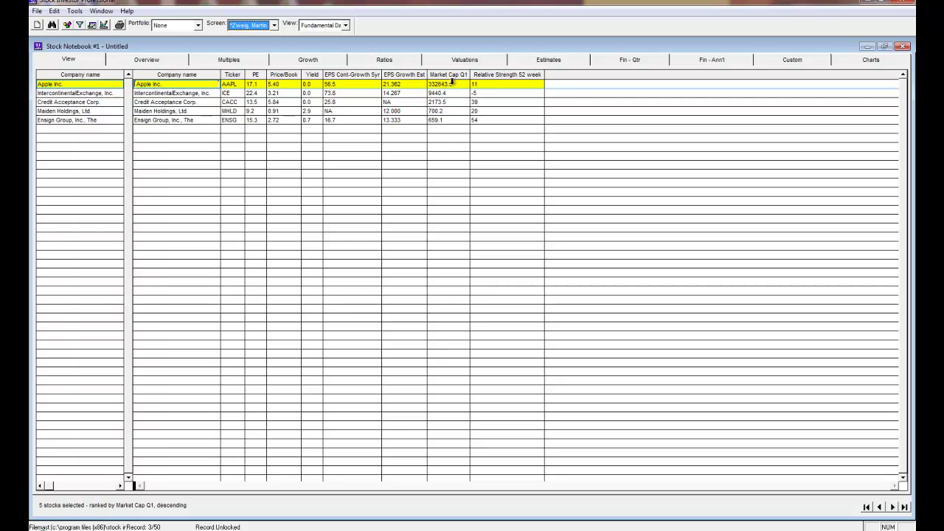